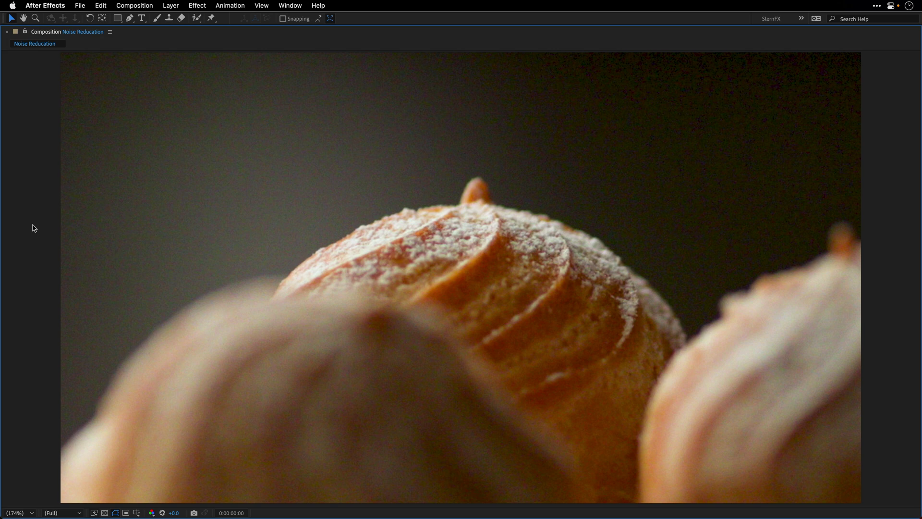
# Play back the Noise Reduction composition's pastry clip in the maximized viewer.
pyautogui.press('pagedown')
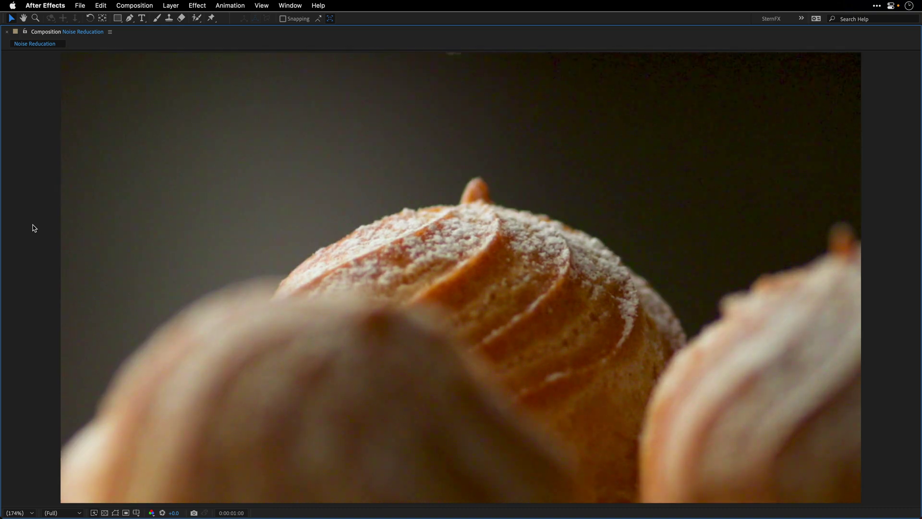
# Restore the full workspace, stop playback, and search Effects & Presets for 'noise'.
pyautogui.press('`')
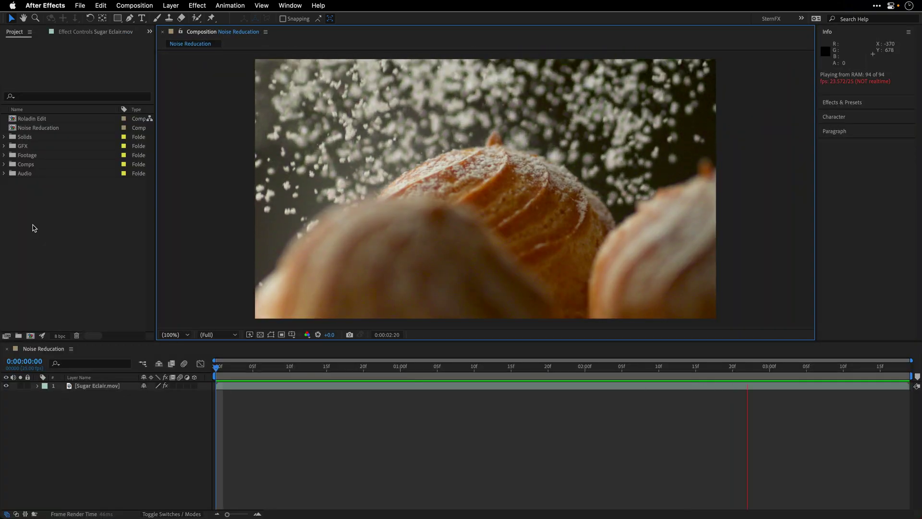
pyautogui.press('space')
pyautogui.write('noise')
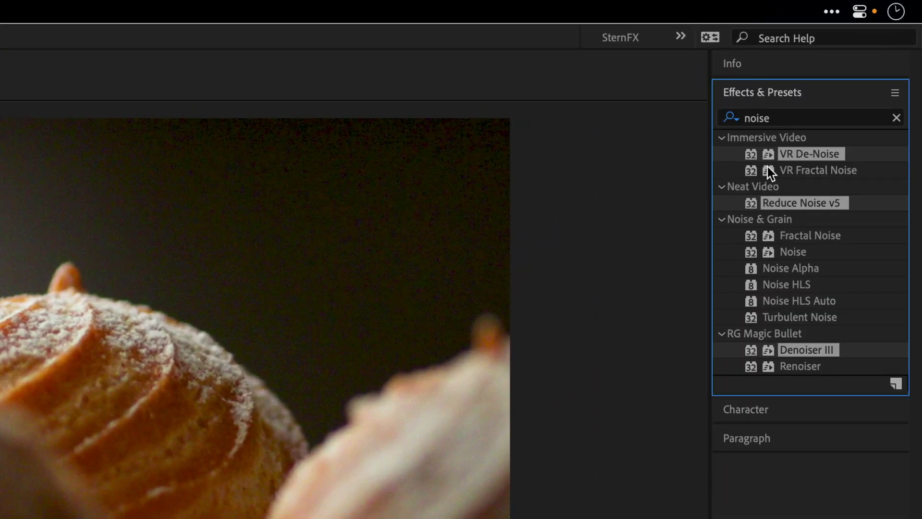
pyautogui.click(730, 121)
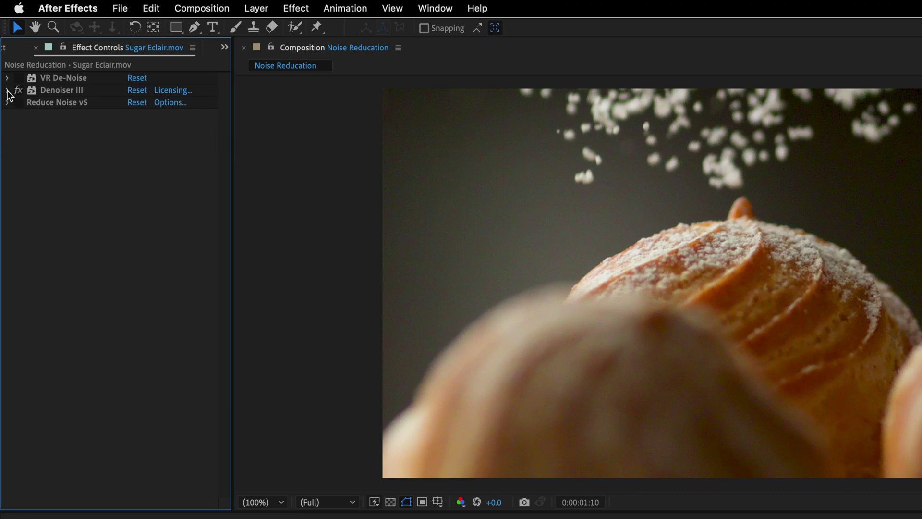
# Expand Denoiser III, then reveal the Reduce Noise v5 settings in Effect Controls.
pyautogui.click(9, 92)
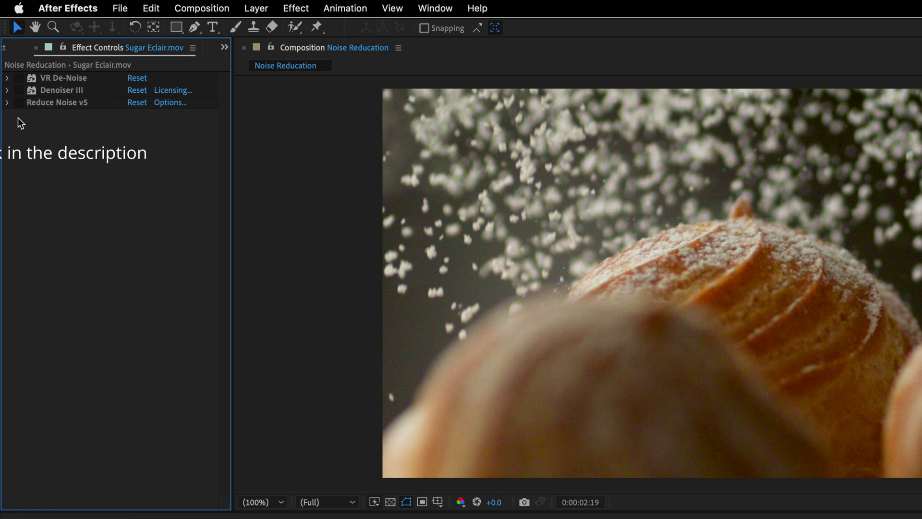
pyautogui.click(7, 102)
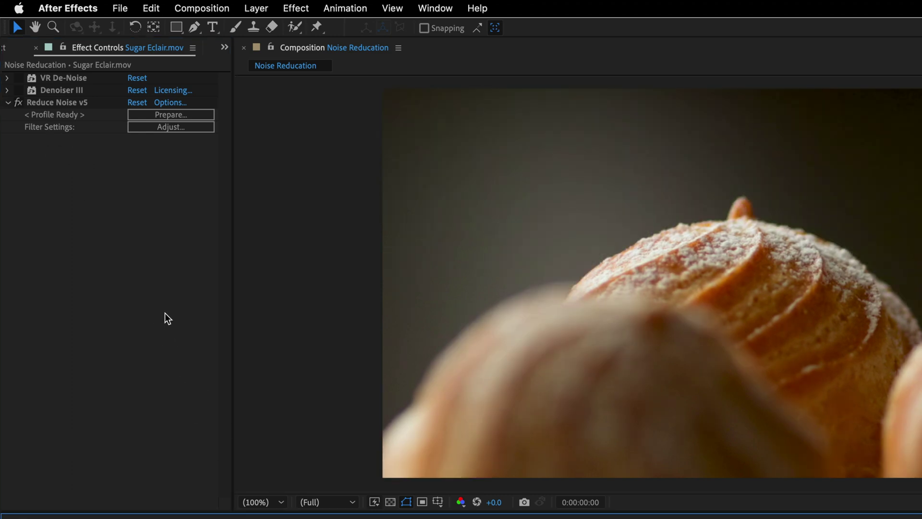
# Build a Neat Video noise profile, preview the filter, and reset the playhead to frame one.
pyautogui.click(147, 110)
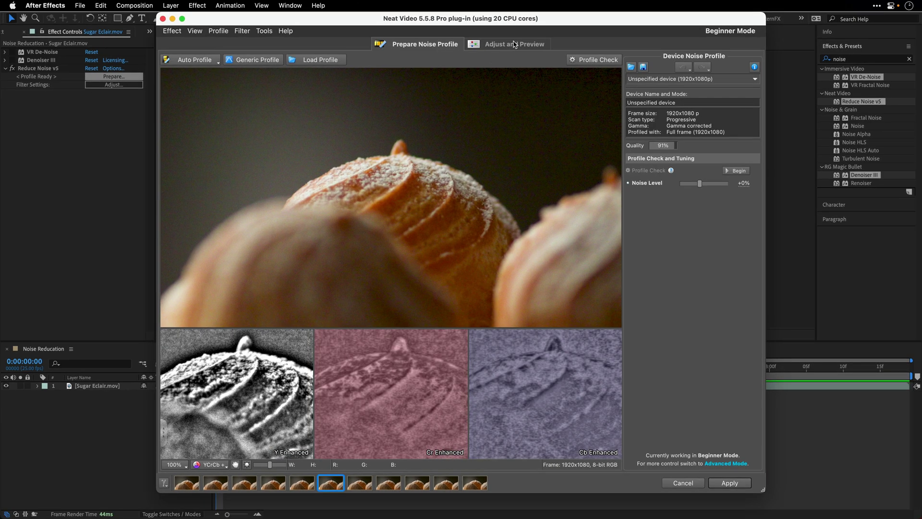
pyautogui.click(514, 45)
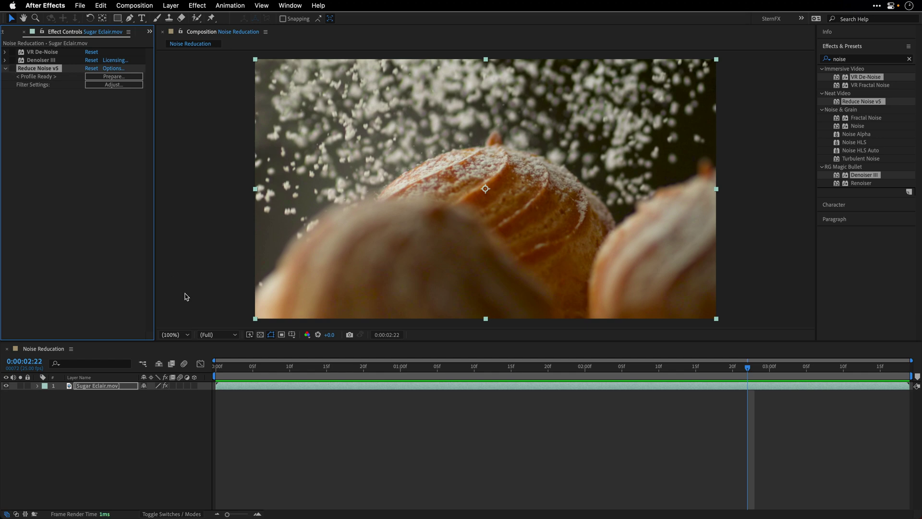
pyautogui.click(217, 369)
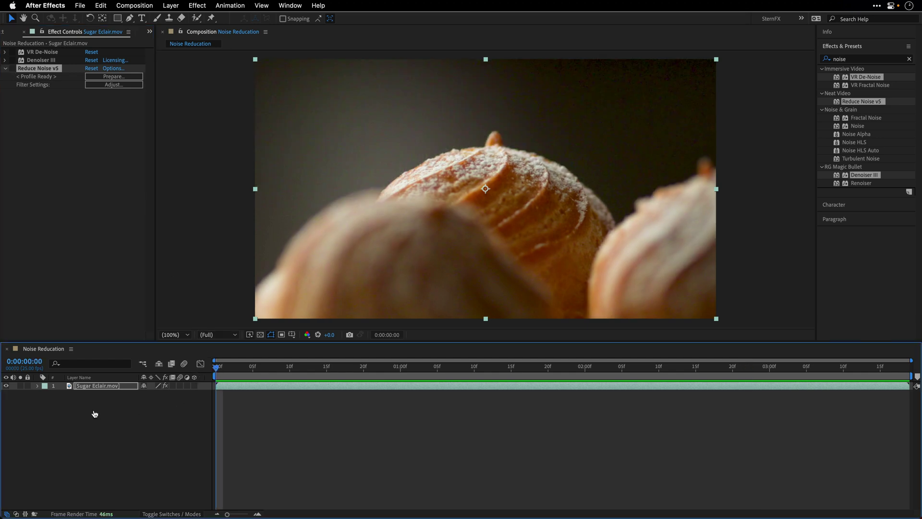
# Switch to Photoshop and open Sugar Eclair.mov as a smart object.
pyautogui.press('super+Tab')
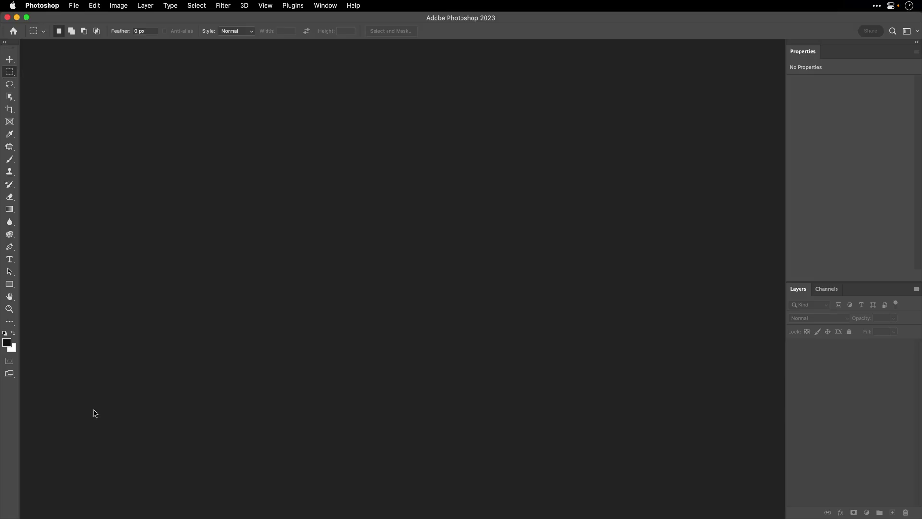
pyautogui.click(74, 6)
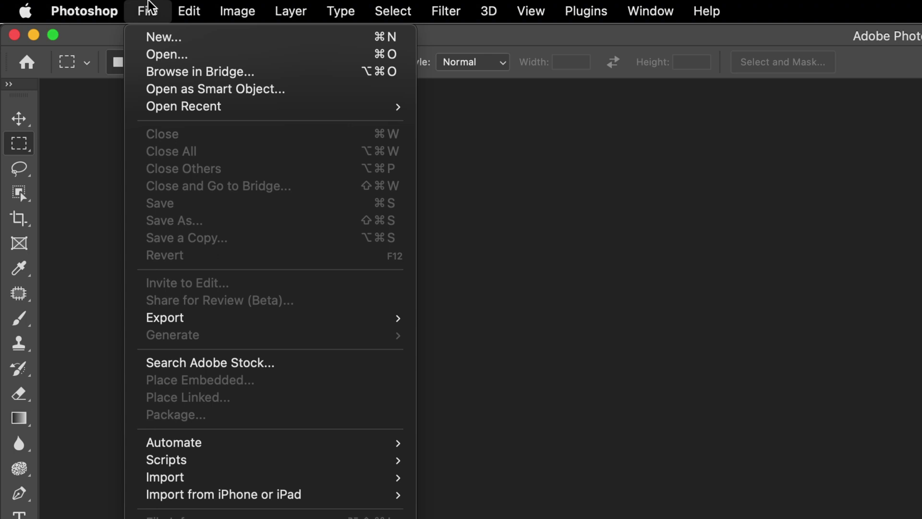
pyautogui.click(159, 94)
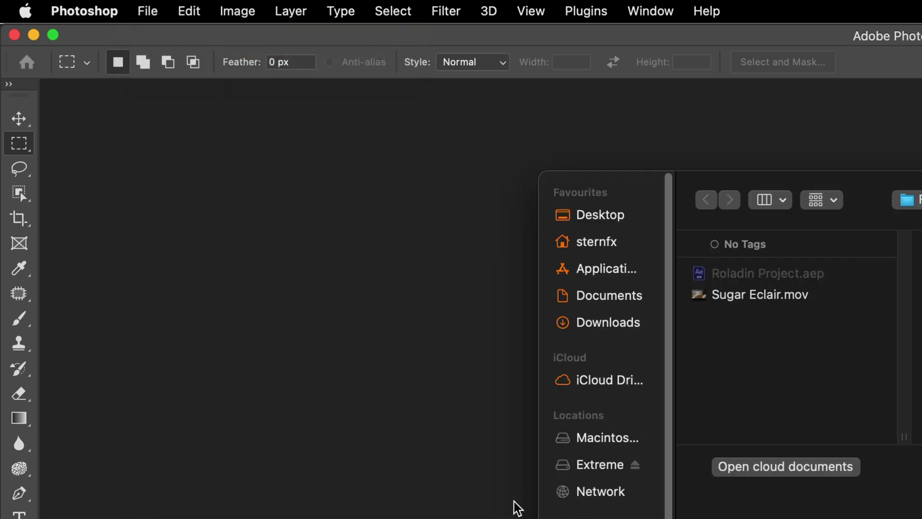
pyautogui.click(750, 295)
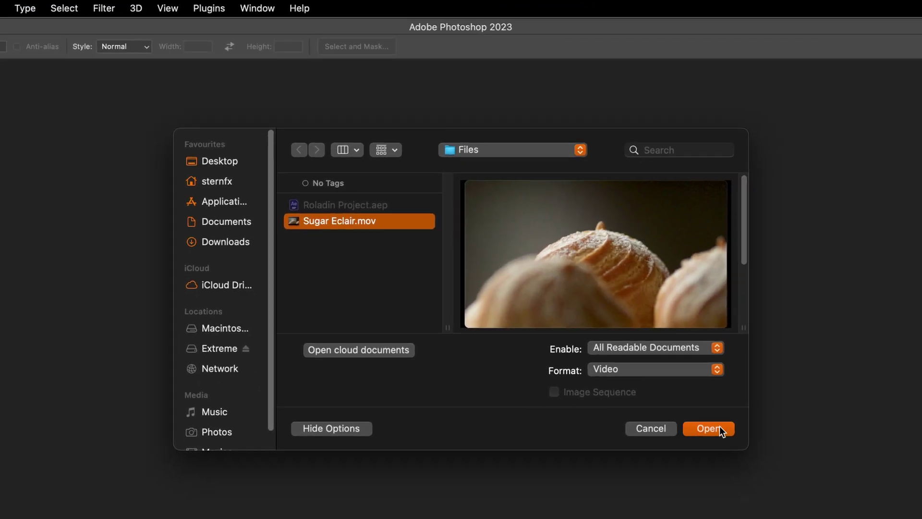
pyautogui.click(720, 426)
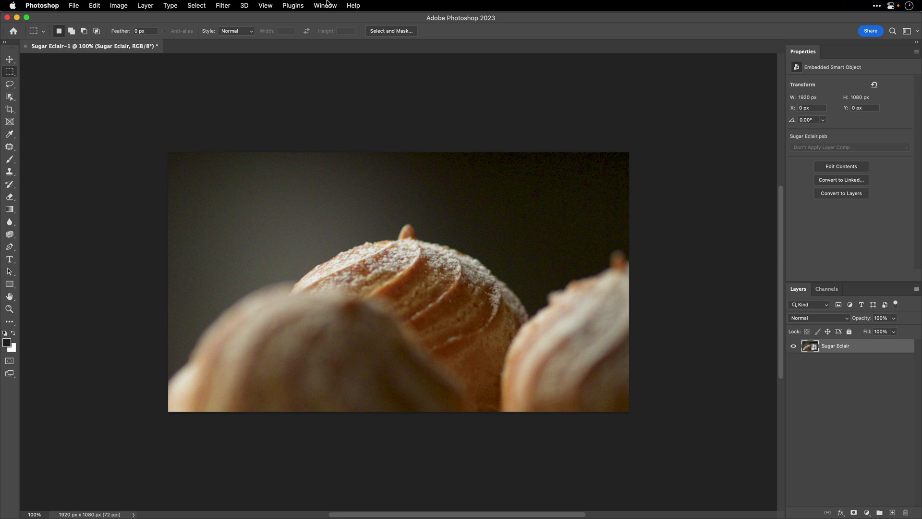
# Show the Timeline panel and create a video timeline for the clip.
pyautogui.click(327, 3)
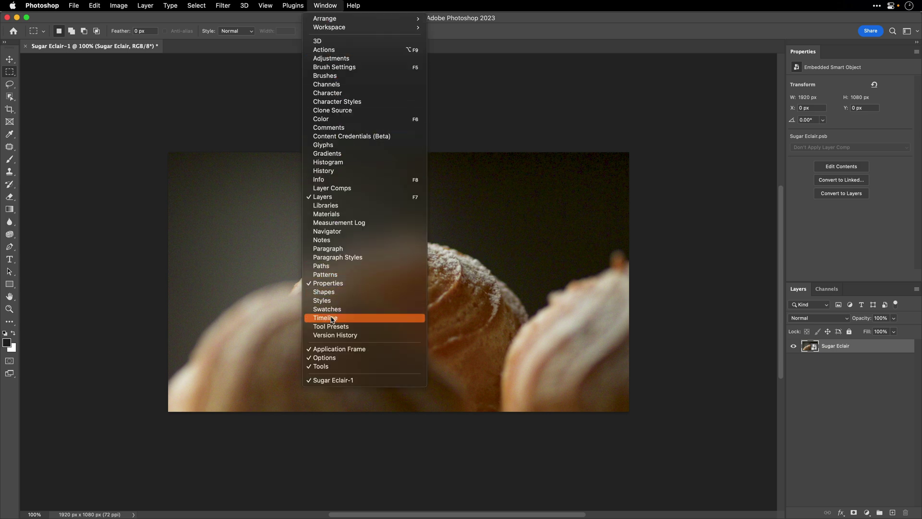
pyautogui.click(331, 320)
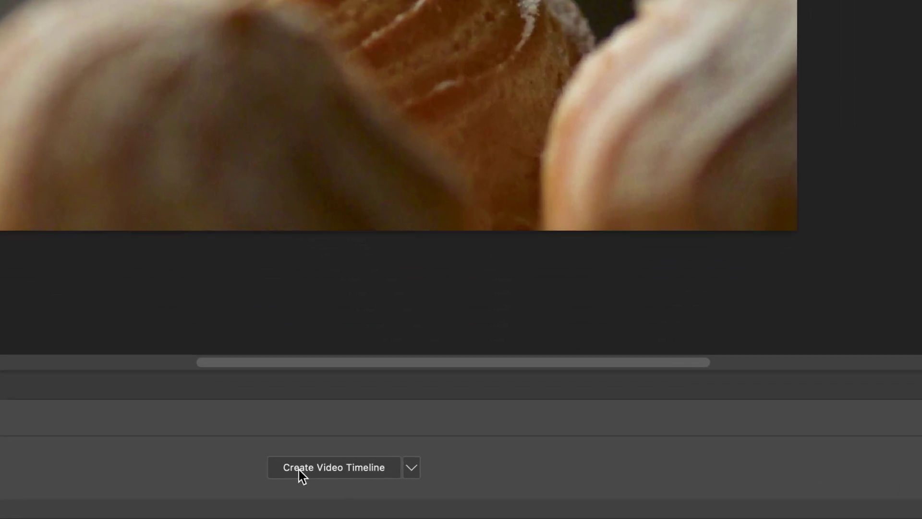
pyautogui.click(299, 471)
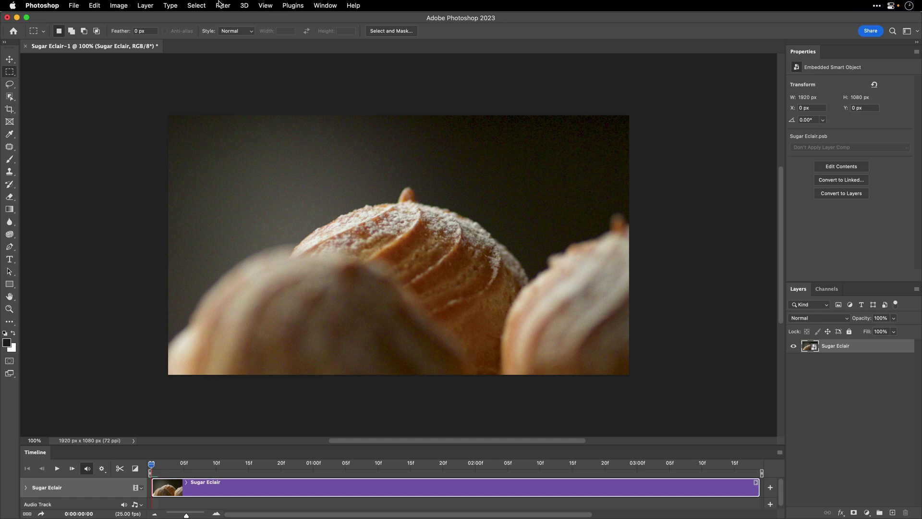
# Apply the Camera Raw filter and raise Noise Reduction to 100 in the Detail panel.
pyautogui.click(219, 5)
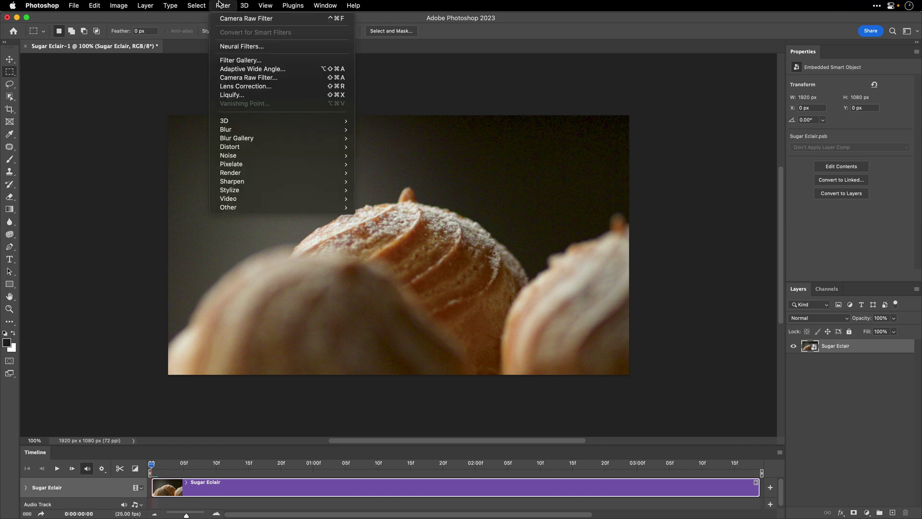
pyautogui.click(224, 78)
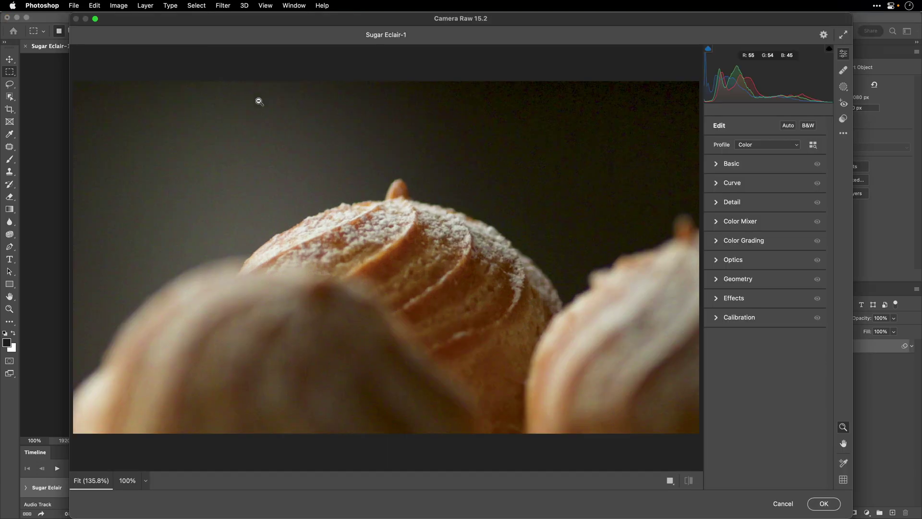
pyautogui.click(716, 203)
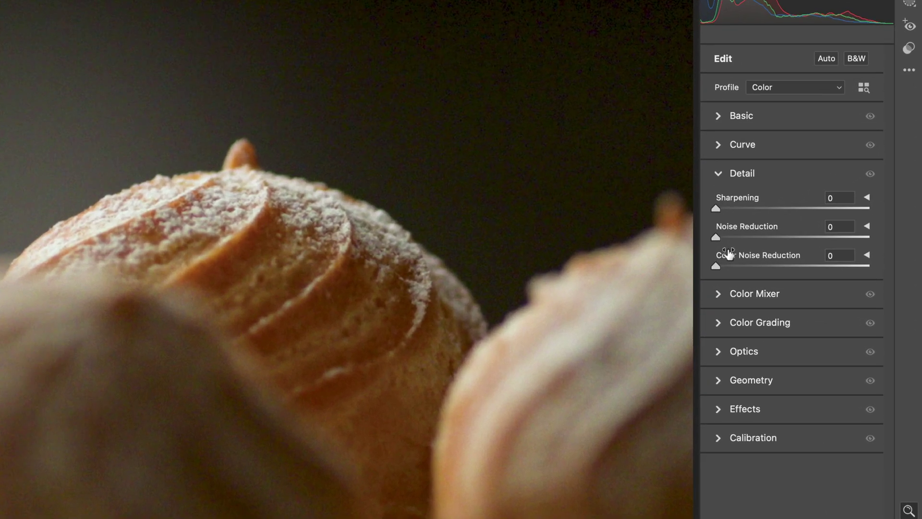
pyautogui.moveTo(715, 236); pyautogui.dragTo(851, 242)
# Set Color Noise Reduction to 100, then toggle the Detail adjustments off and on to compare.
pyautogui.moveTo(414, 55); pyautogui.dragTo(601, 225)
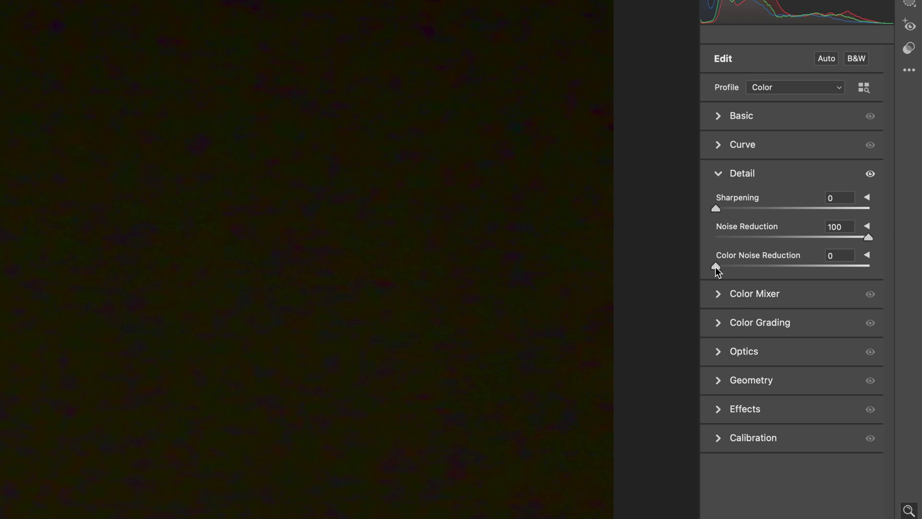
pyautogui.moveTo(715, 267); pyautogui.dragTo(901, 278)
pyautogui.keyDown('alt'); pyautogui.click(217, 177); pyautogui.keyUp('alt')
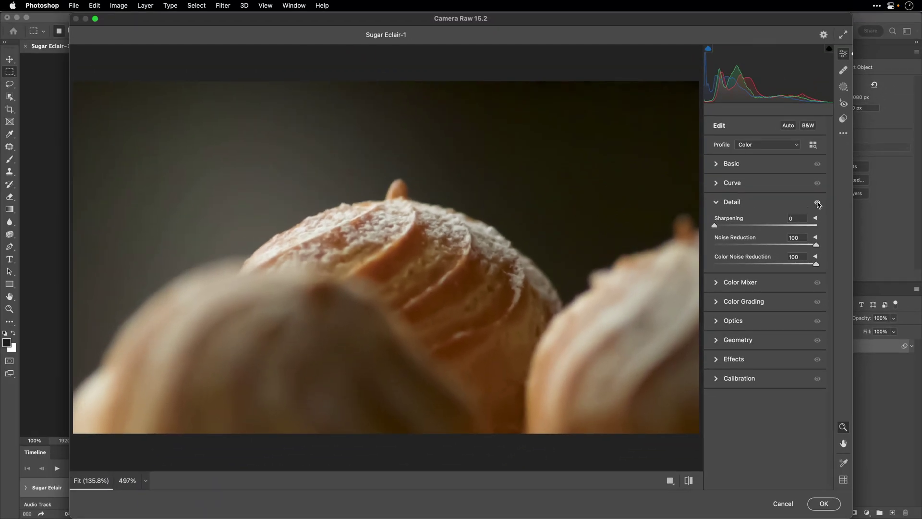
pyautogui.click(818, 204)
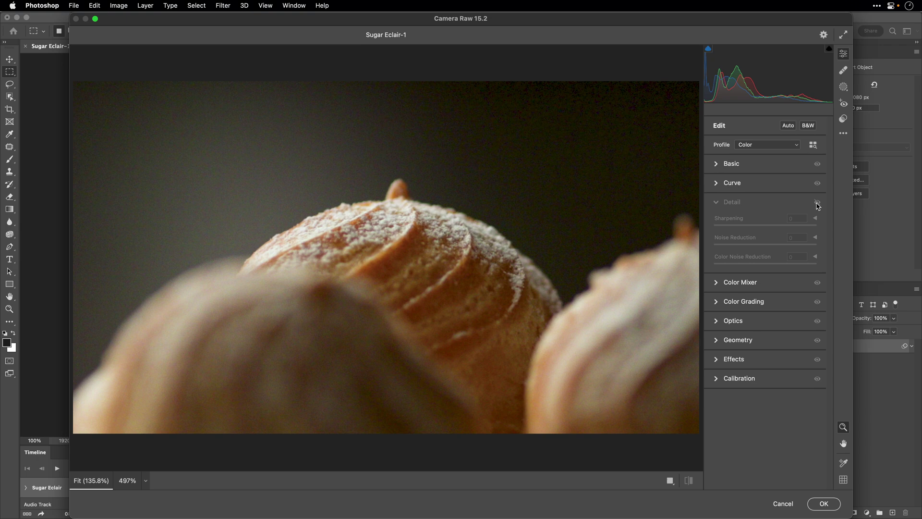
pyautogui.click(817, 203)
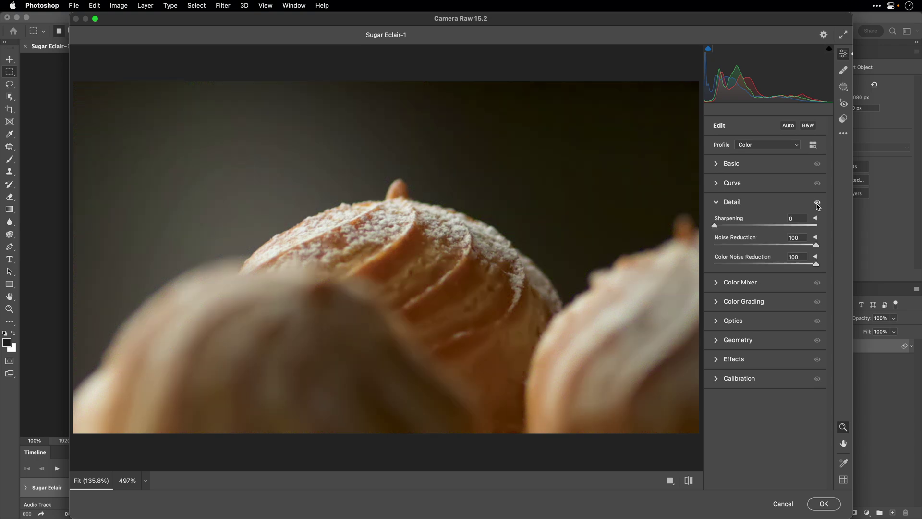
# Commit the Camera Raw denoise and render the clip as an Uncompressed QuickTime movie.
pyautogui.click(824, 504)
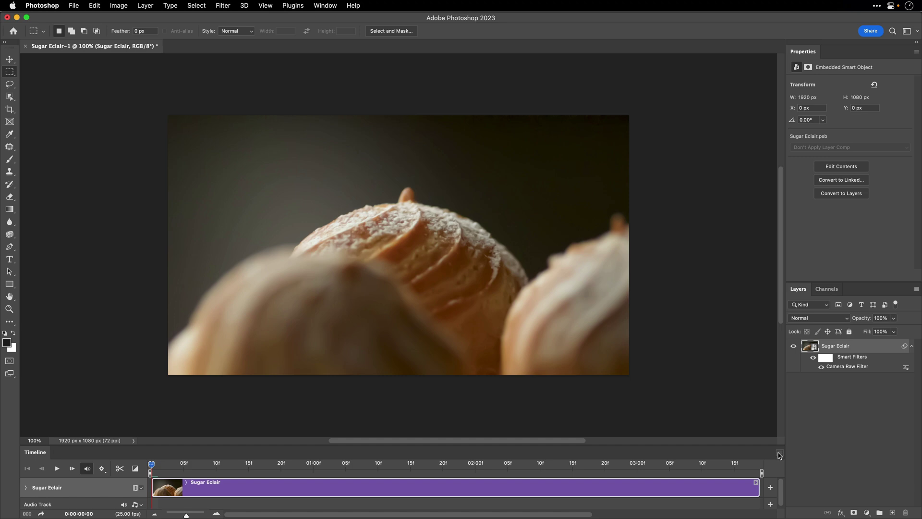
pyautogui.click(779, 455)
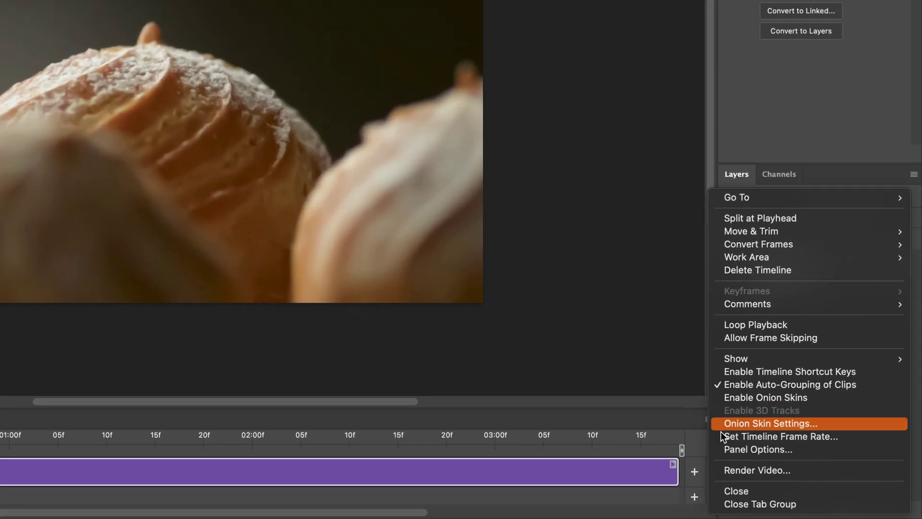
pyautogui.click(729, 470)
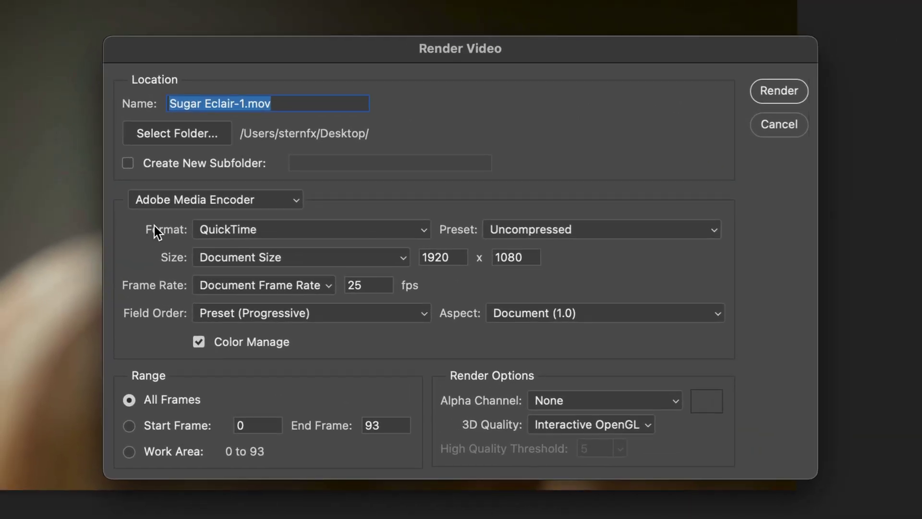
pyautogui.click(223, 231)
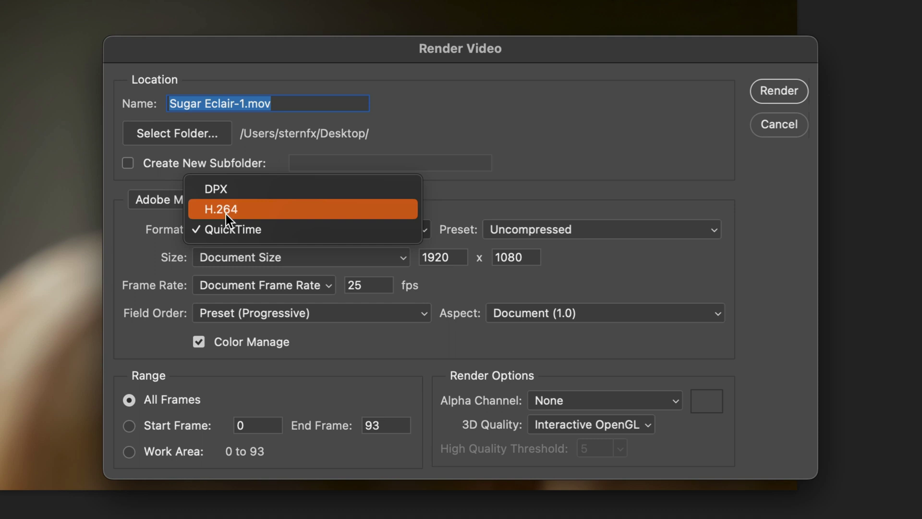
pyautogui.click(225, 214)
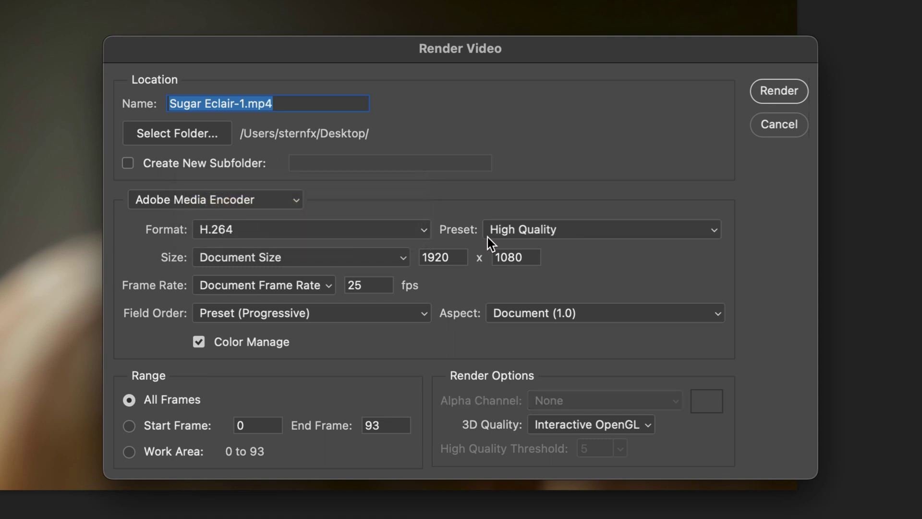
pyautogui.click(335, 231)
pyautogui.click(335, 249)
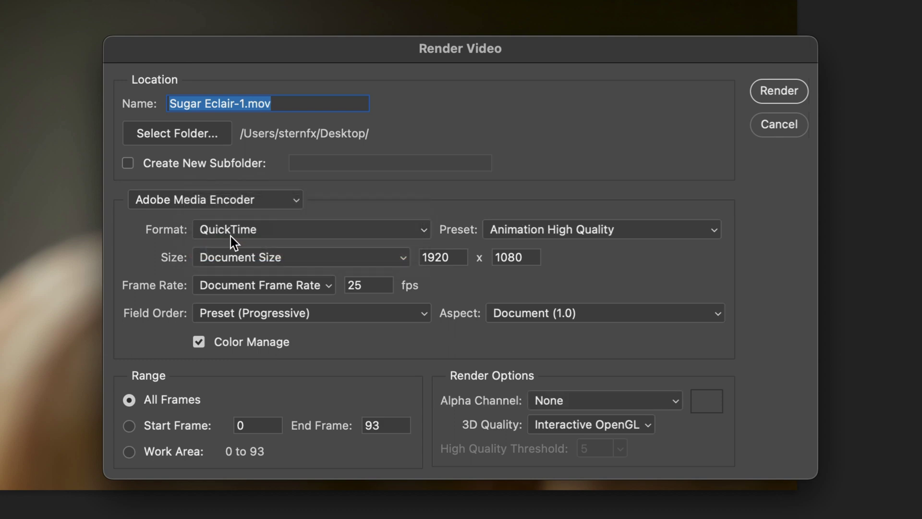
pyautogui.click(543, 233)
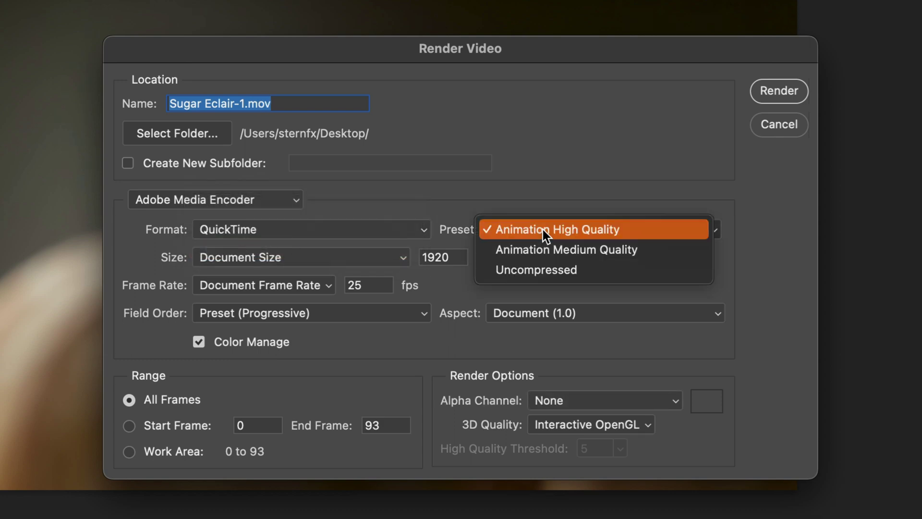
pyautogui.click(544, 266)
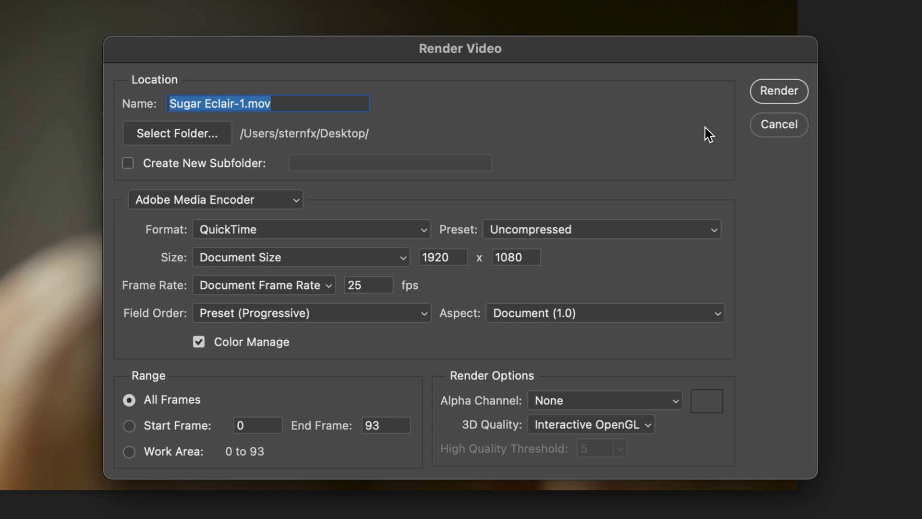
pyautogui.click(791, 92)
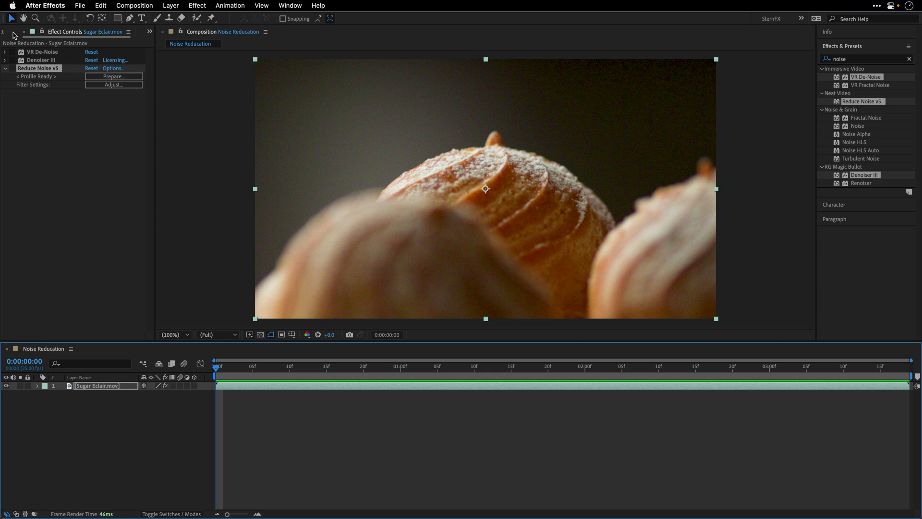
# Import Sugar Eclair-1.mov and drag it into the timeline above the original eclair layer.
pyautogui.click(12, 33)
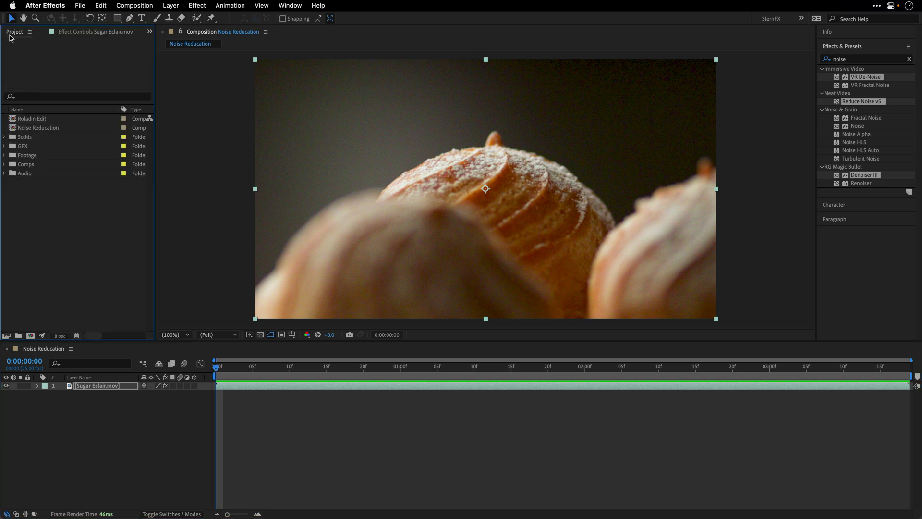
pyautogui.doubleClick(65, 206)
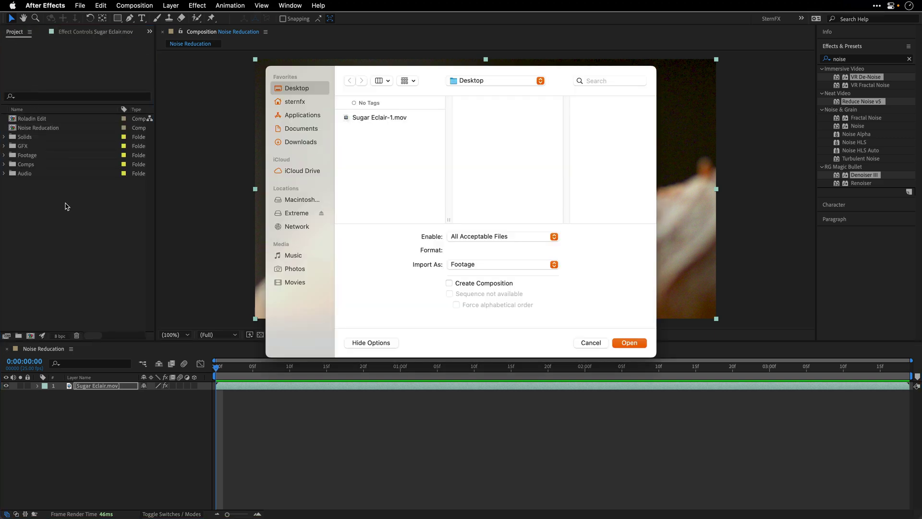
pyautogui.click(382, 119)
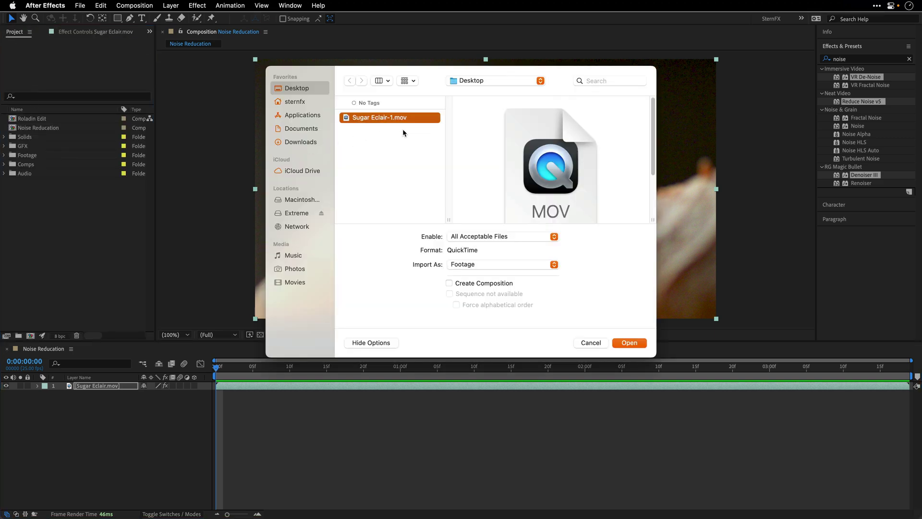
pyautogui.click(634, 343)
pyautogui.moveTo(61, 139); pyautogui.dragTo(81, 387)
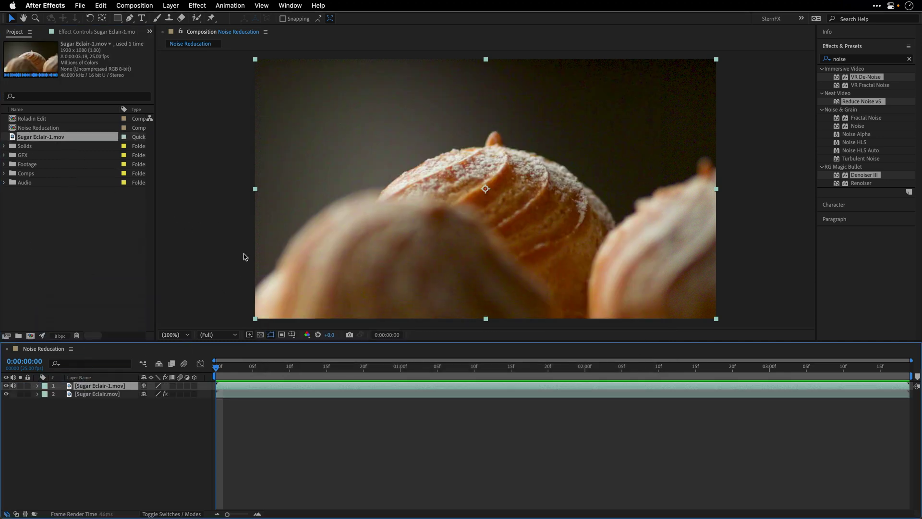
# Enlarge the viewer, then hide layer 1 to compare it with the original below.
pyautogui.moveTo(216, 342); pyautogui.dragTo(217, 402)
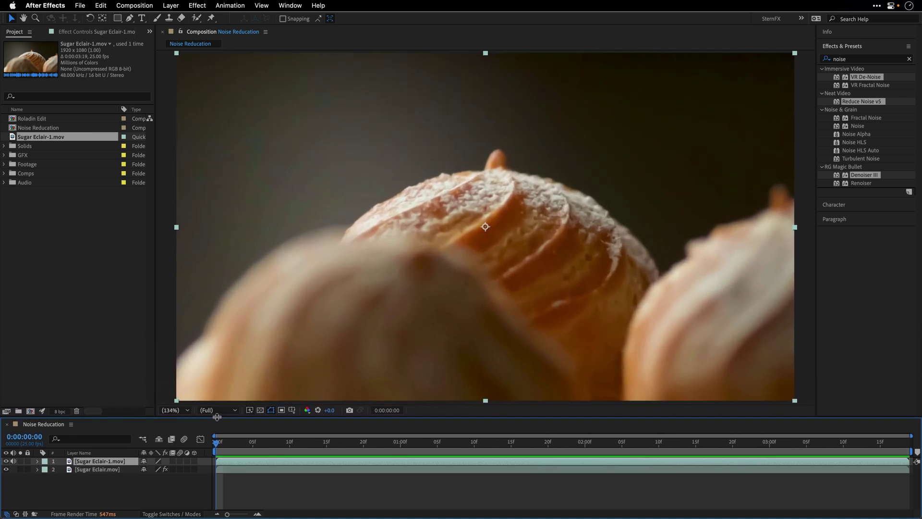
pyautogui.moveTo(217, 402); pyautogui.dragTo(217, 428)
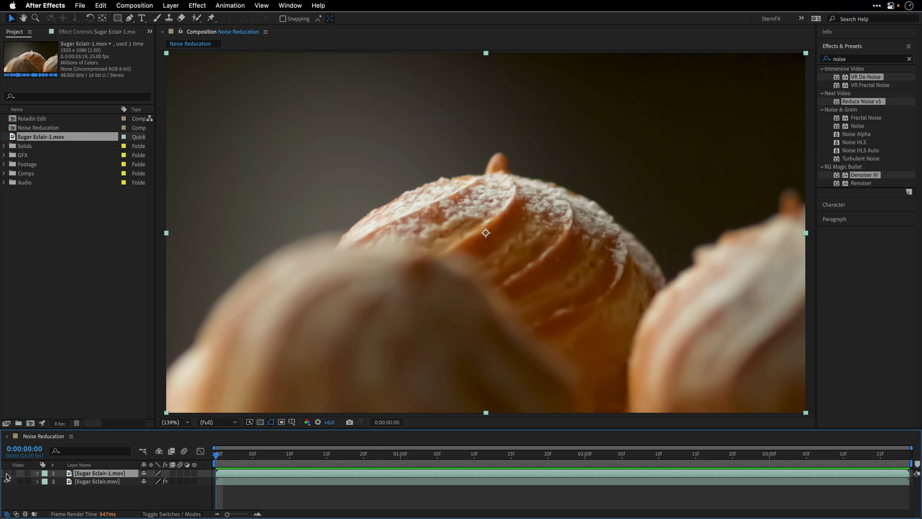
pyautogui.click(7, 473)
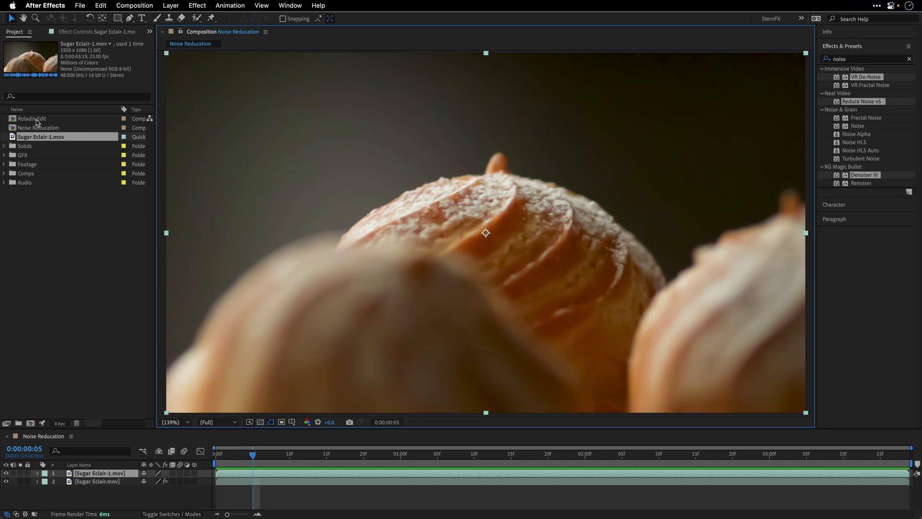
# Open Roladin Edit, maximize its viewer, and play it back.
pyautogui.doubleClick(36, 119)
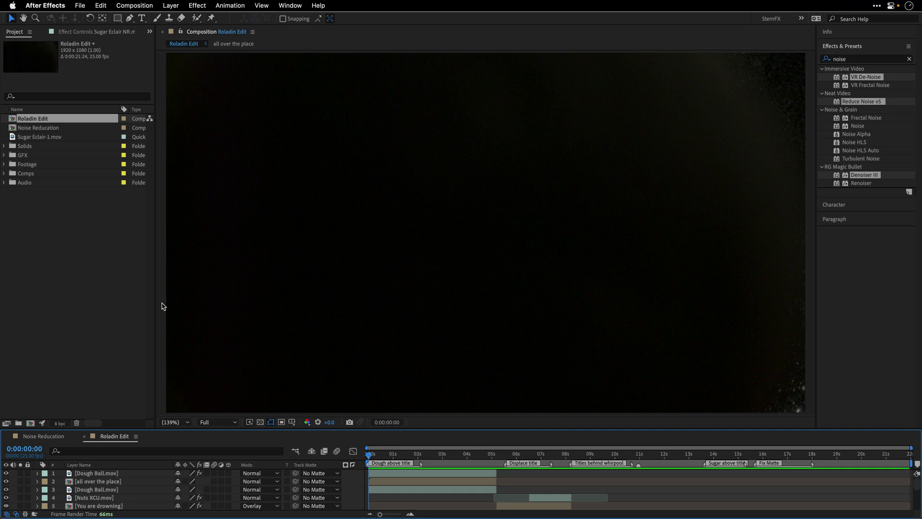
pyautogui.press('`')
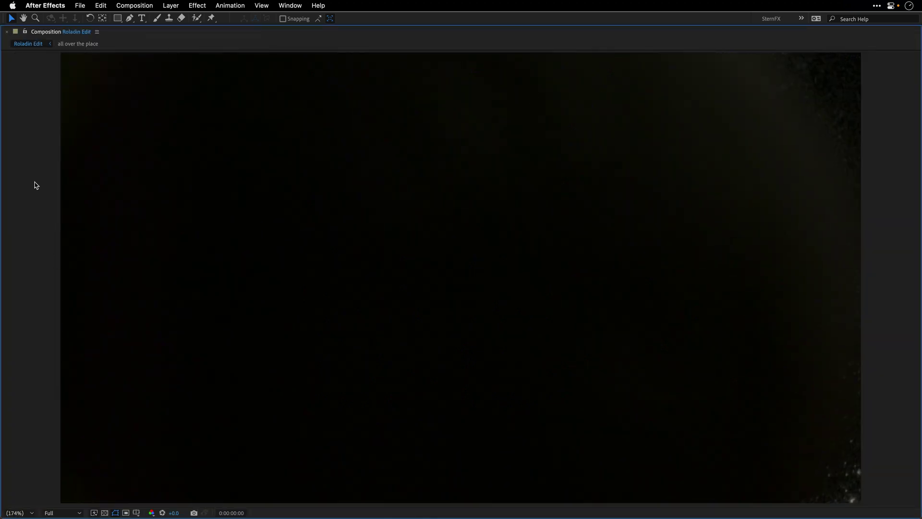
pyautogui.press('space')
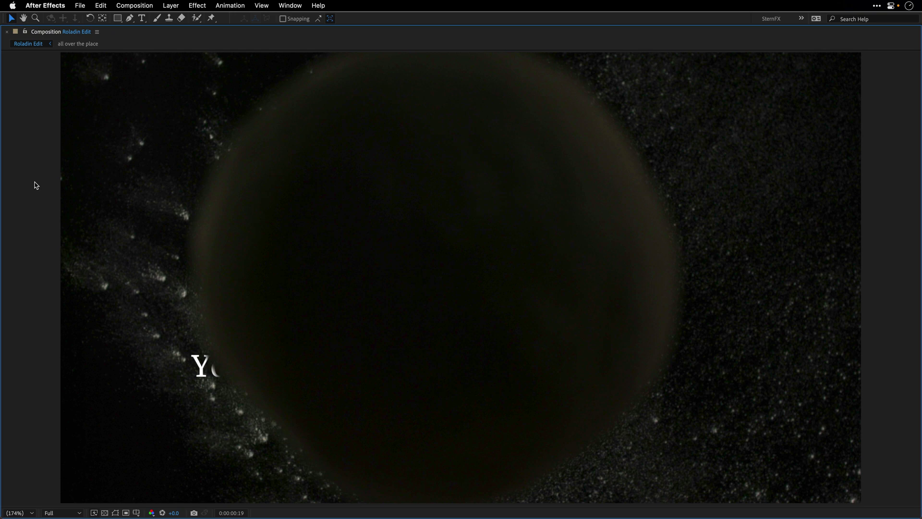